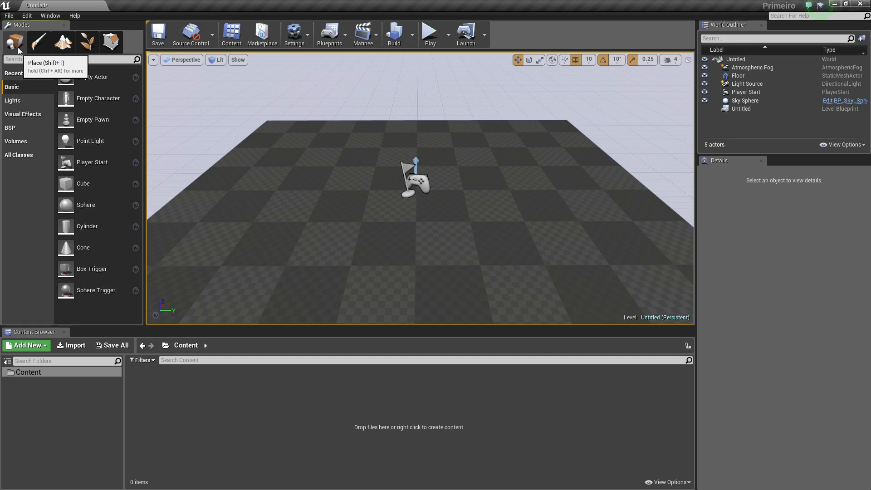
# - Place a cube on the floor beside the Player Start and position it at about X 70, Y -220, Z 120
pyautogui.moveTo(68, 184); pyautogui.dragTo(336, 136)
pyautogui.moveTo(368, 171); pyautogui.dragTo(318, 169)
pyautogui.moveTo(277, 132); pyautogui.dragTo(272, 119)
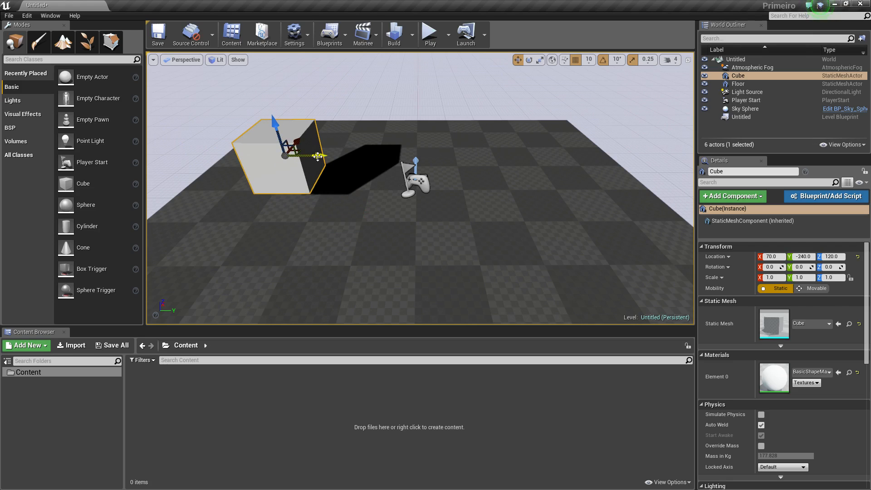
pyautogui.moveTo(319, 156); pyautogui.dragTo(330, 157)
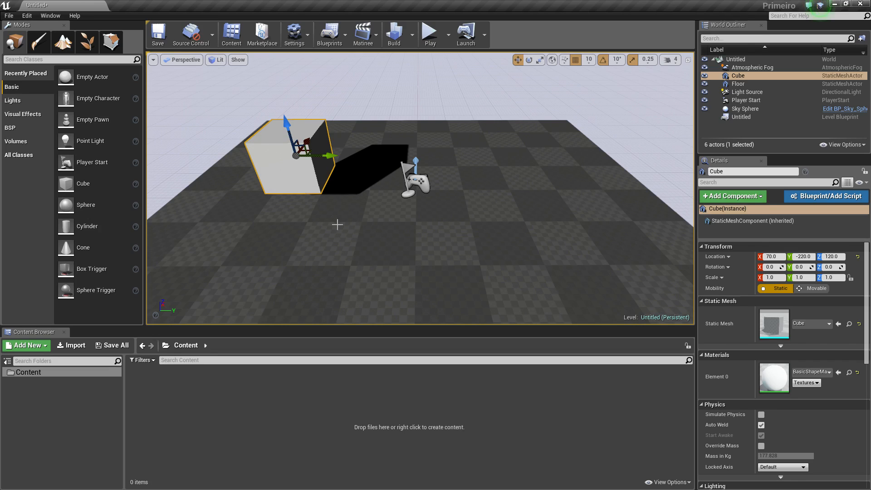
# - Add another cube on the opposite side of the Player Start and delete it
pyautogui.moveTo(63, 184); pyautogui.dragTo(499, 192)
pyautogui.moveTo(509, 146); pyautogui.dragTo(510, 121)
pyautogui.press('Delete')
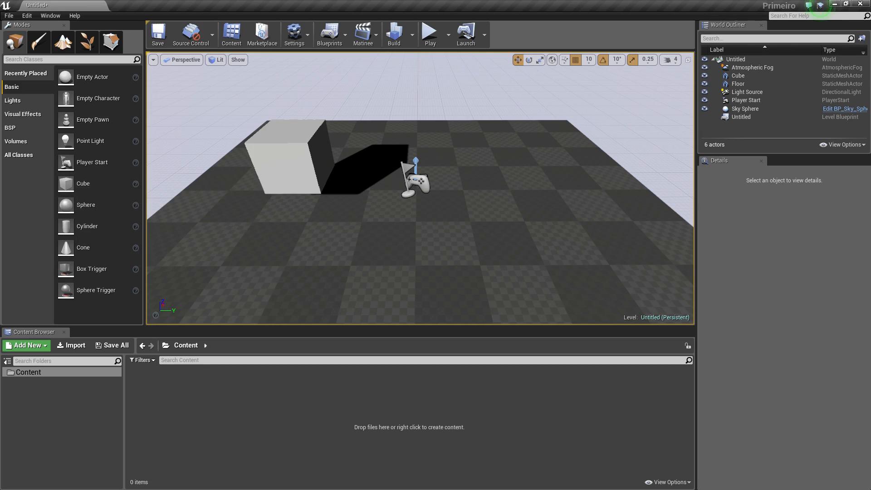
# - Place a second cube directly at a chosen floor spot, at about X 50, Y 250, using Place Actor
pyautogui.click(321, 190)
pyautogui.click(333, 208)
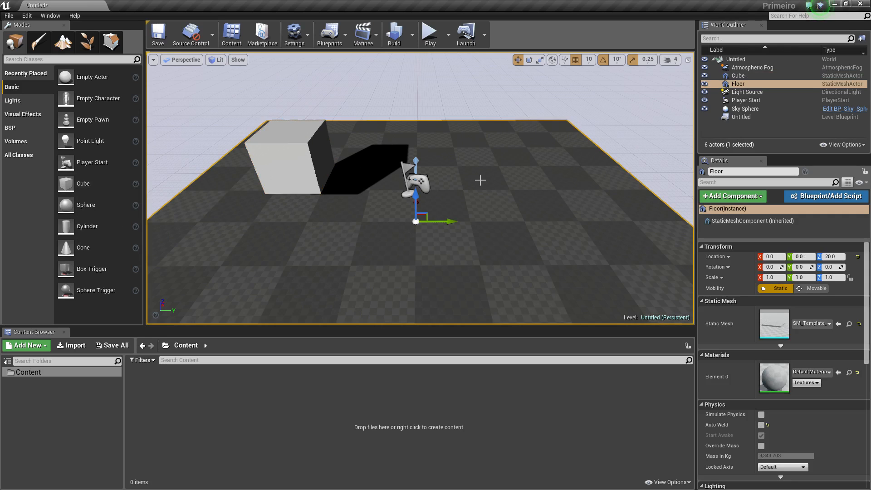
pyautogui.rightClick(542, 205)
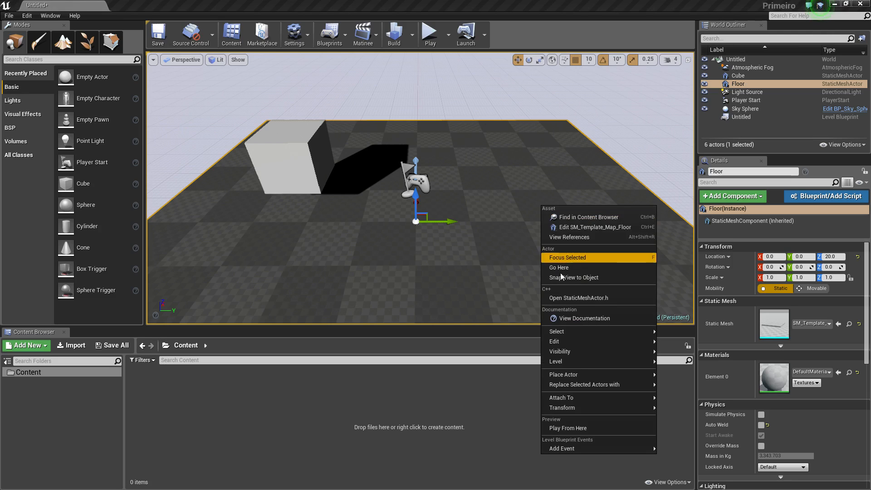
pyautogui.moveTo(567, 378)
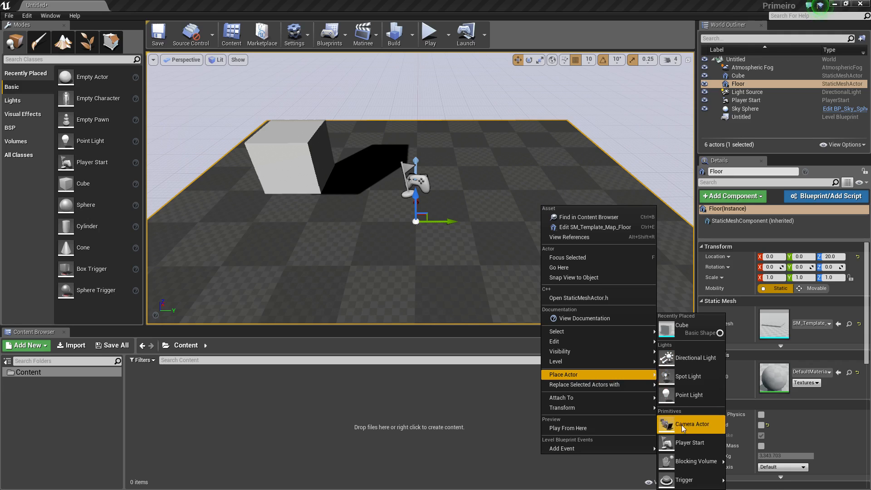
pyautogui.click(675, 328)
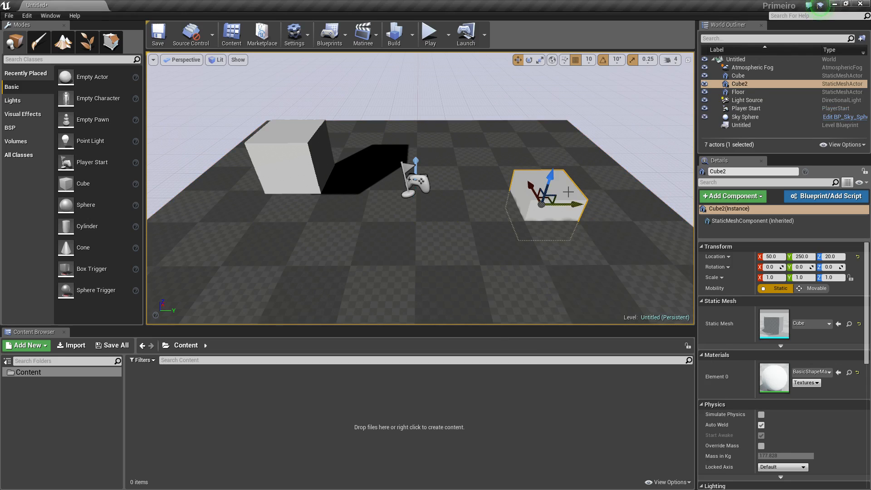
# - Raise the second cube out of the floor and move it to about X -100, Y 40, Z 130
pyautogui.moveTo(550, 176); pyautogui.dragTo(564, 114)
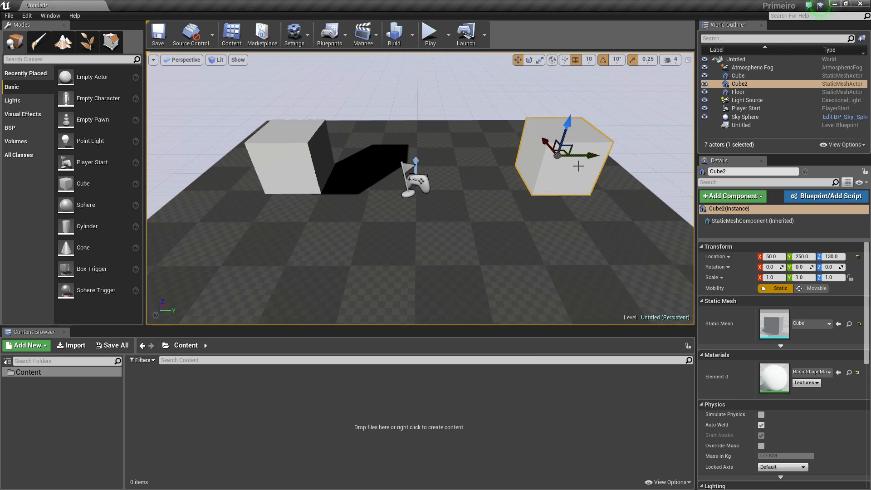
pyautogui.moveTo(590, 155); pyautogui.dragTo(540, 186)
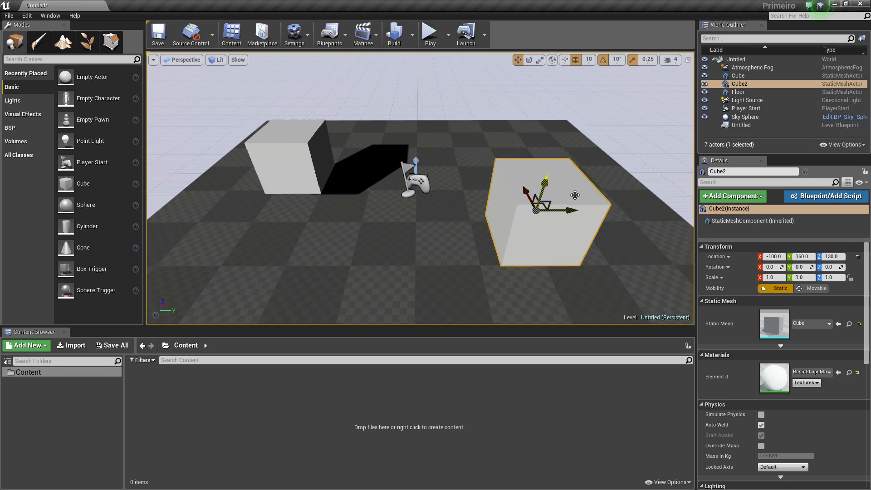
pyautogui.moveTo(574, 211); pyautogui.dragTo(381, 204)
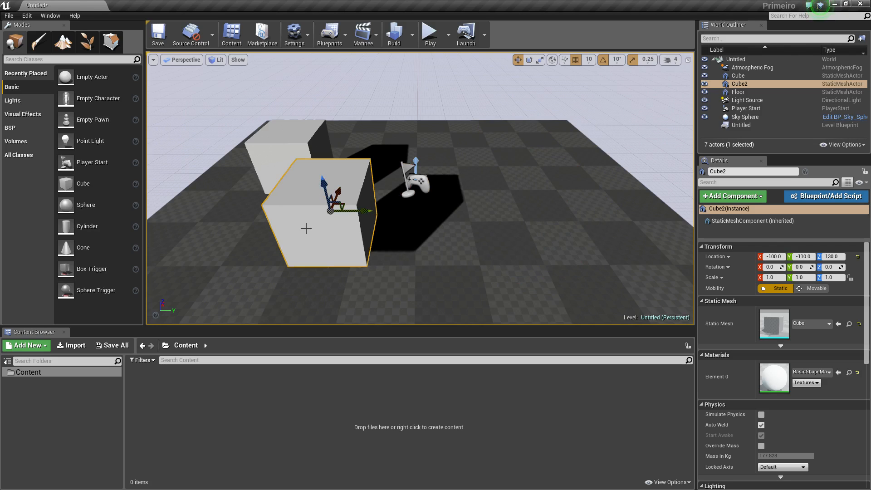
pyautogui.moveTo(367, 212); pyautogui.dragTo(508, 208)
# - Delete both cubes from the level
pyautogui.click(302, 154)
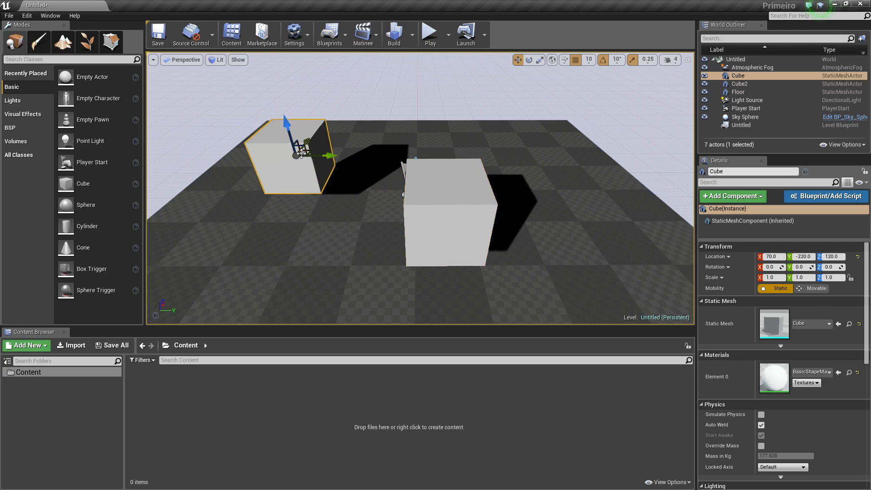
pyautogui.press('Delete')
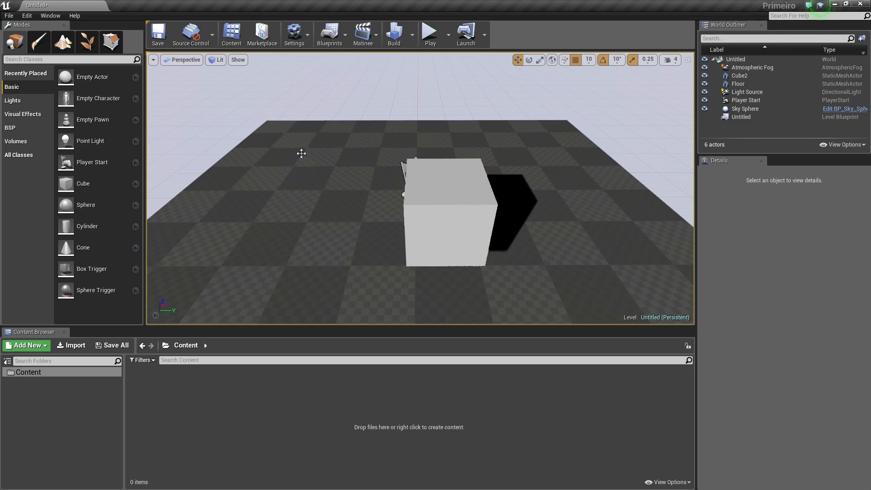
pyautogui.click(450, 215)
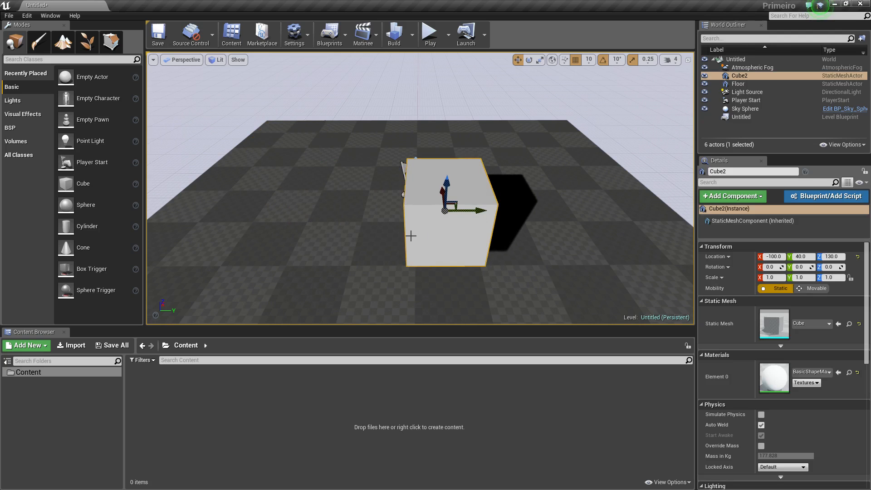
pyautogui.moveTo(411, 236); pyautogui.dragTo(429, 229, button='right')
pyautogui.moveTo(535, 230); pyautogui.dragTo(599, 231, button='right')
pyautogui.click(743, 77)
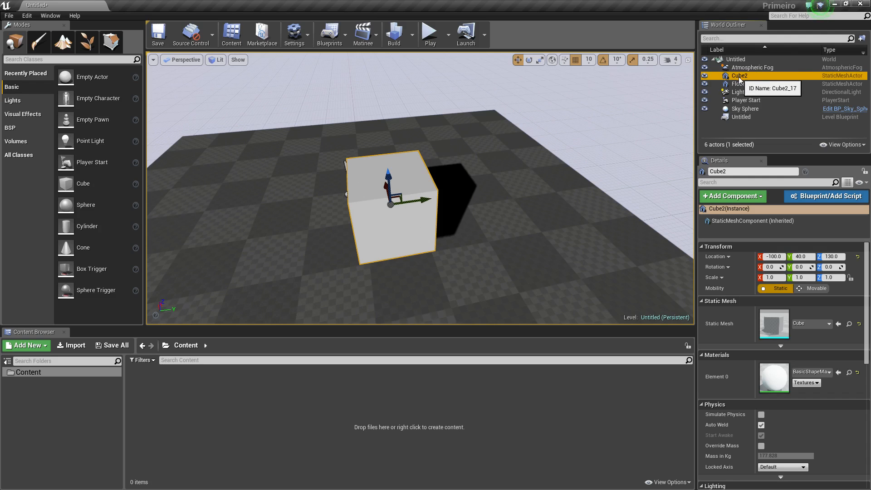
pyautogui.press('Delete')
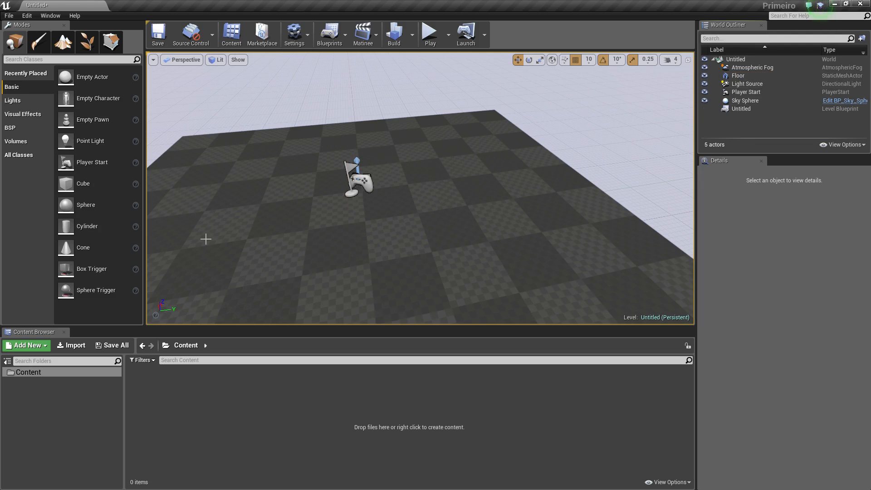
# - Add a sphere near the Player Start and delete it
pyautogui.moveTo(411, 222); pyautogui.dragTo(388, 224)
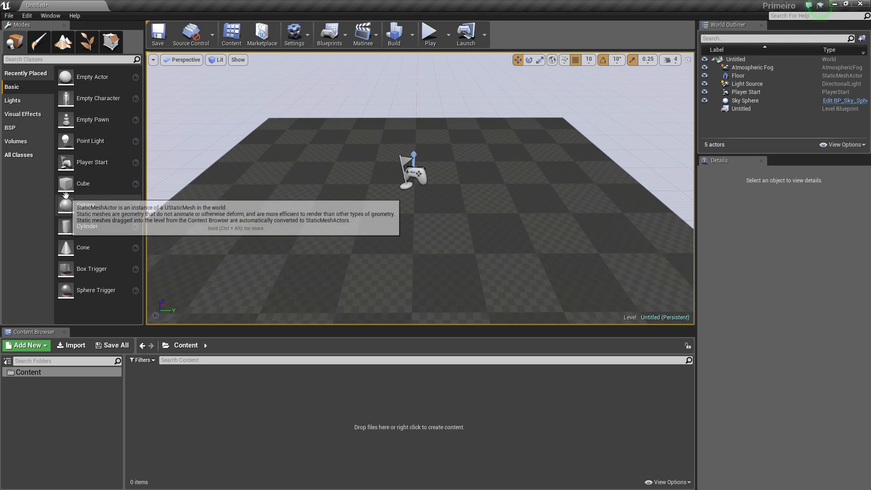
pyautogui.moveTo(69, 205); pyautogui.dragTo(353, 121)
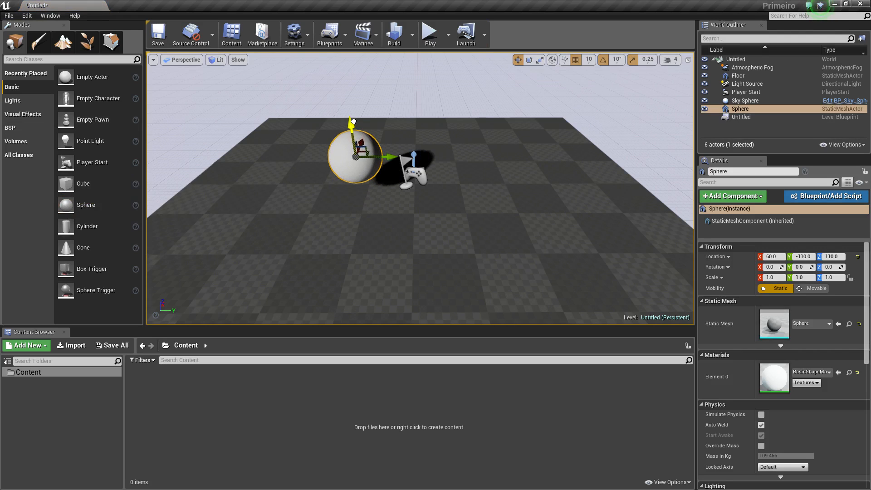
pyautogui.press('Delete')
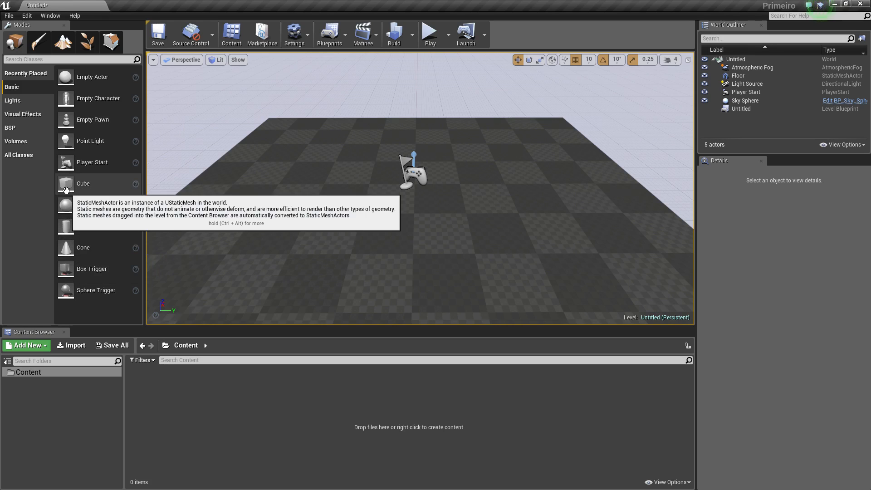
# - Place a cube at about X -10, Y -80, Z 130 and rotate it about 30° around the X axis
pyautogui.moveTo(82, 186); pyautogui.dragTo(366, 136)
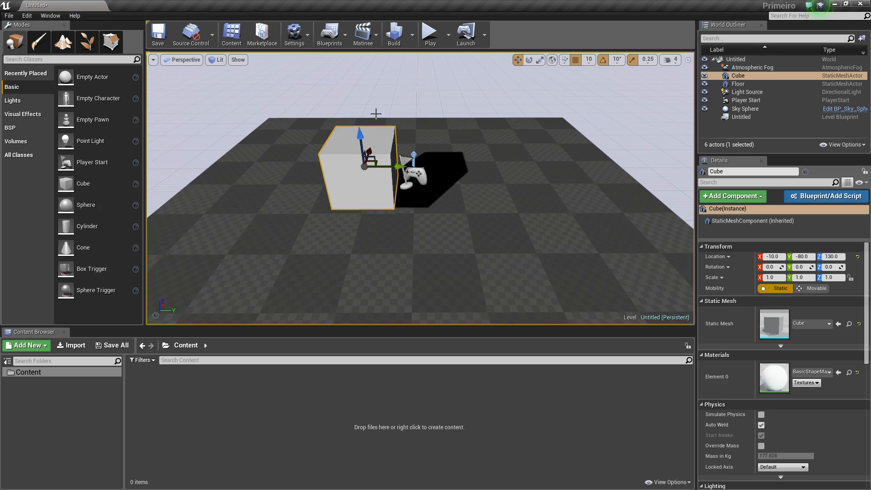
pyautogui.click(529, 61)
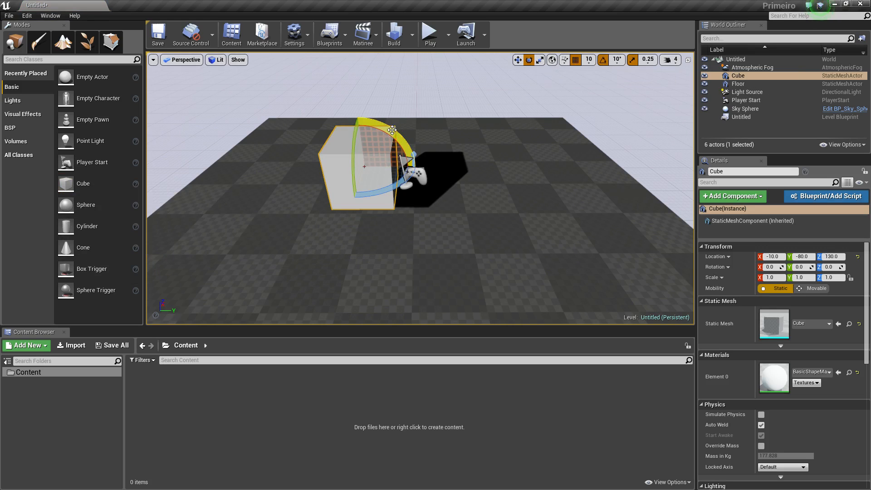
pyautogui.moveTo(392, 135); pyautogui.dragTo(381, 165)
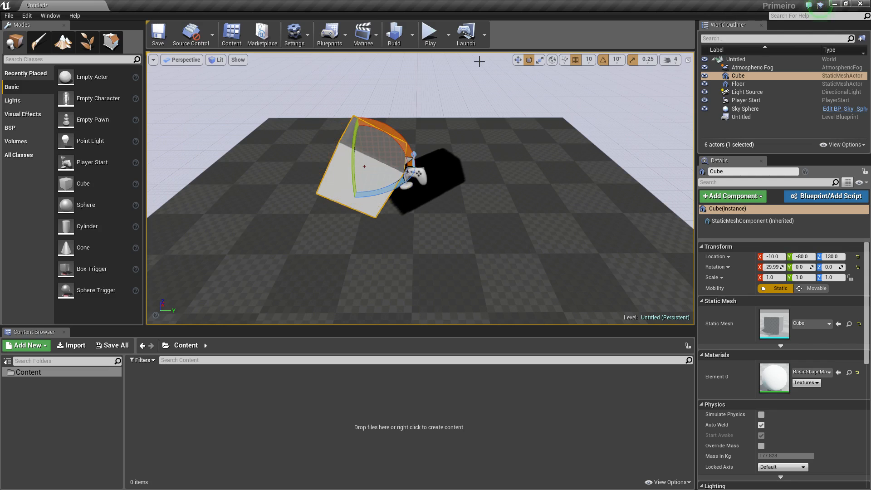
# - Switch to the move tool and shift the tilted cube to about Y -10, Z 160
pyautogui.click(518, 61)
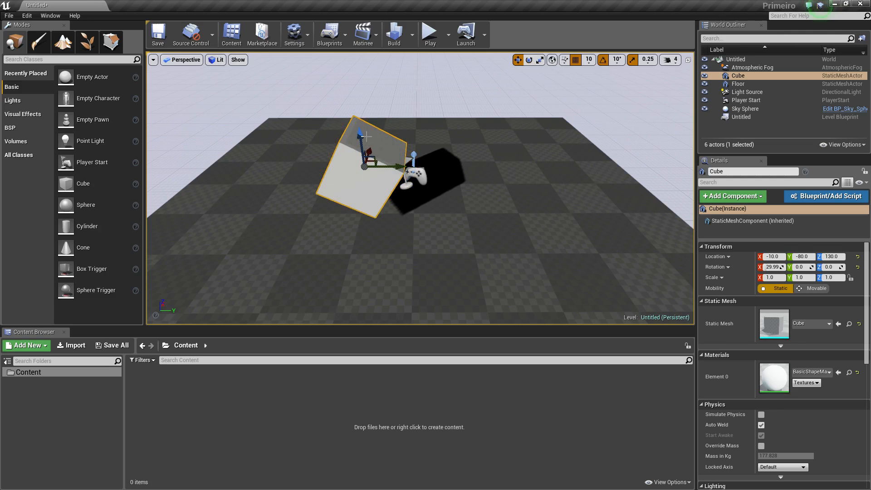
pyautogui.moveTo(366, 134); pyautogui.dragTo(360, 107)
pyautogui.moveTo(398, 150); pyautogui.dragTo(415, 138)
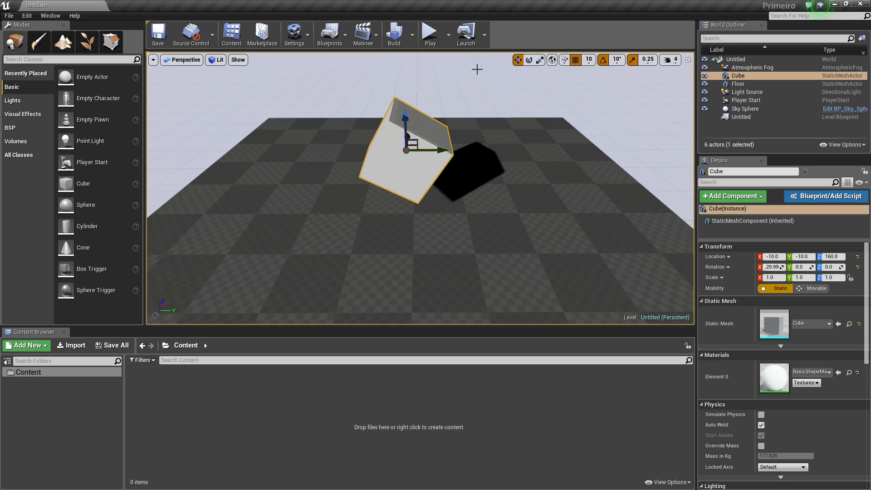
# - View the tilted cube from a low front angle and raise it to about Z 220
pyautogui.keyDown('alt'); pyautogui.moveTo(457, 213); pyautogui.dragTo(466, 162); pyautogui.keyUp('alt')
pyautogui.scroll(5, 462, 199)
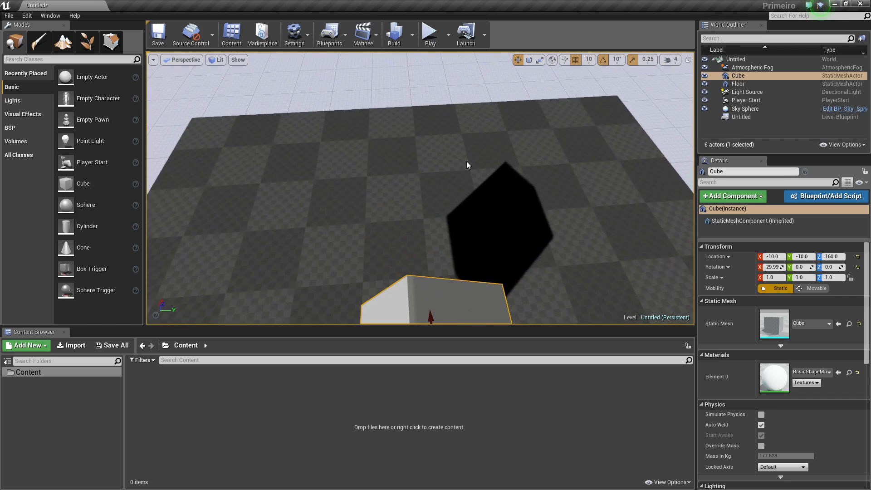
pyautogui.moveTo(467, 162); pyautogui.dragTo(466, 116, button='middle')
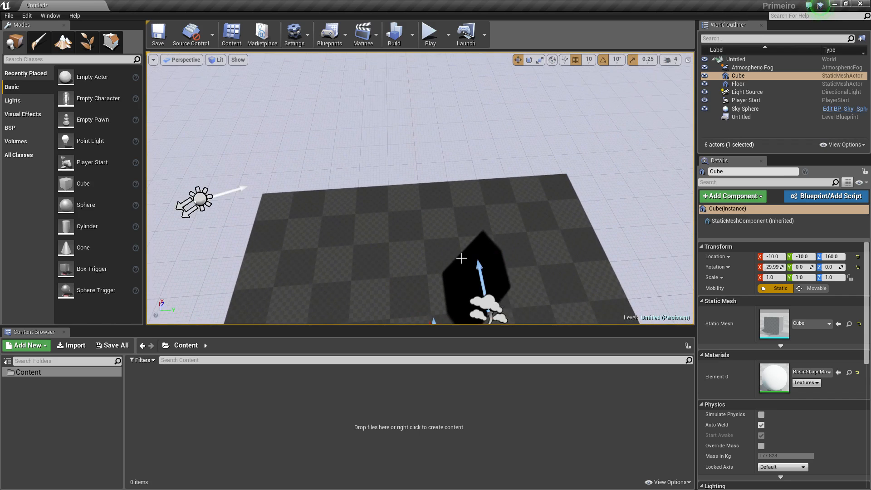
pyautogui.keyDown('alt'); pyautogui.moveTo(463, 248); pyautogui.dragTo(463, 204); pyautogui.keyUp('alt')
pyautogui.moveTo(443, 270)
pyautogui.keyDown('alt'); pyautogui.mouseDown()
pyautogui.moveTo(435, 222)
pyautogui.moveTo(435, 256)
pyautogui.mouseUp(); pyautogui.keyUp('alt')
pyautogui.moveTo(425, 174); pyautogui.dragTo(377, 210)
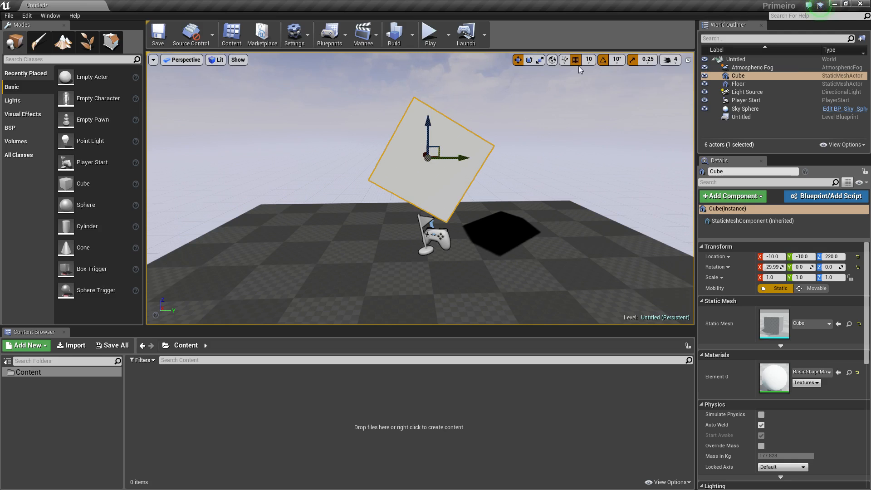
# - Switch the transform gizmo to local space and move the cube along its own axes to about Y 85, Z 165
pyautogui.click(552, 61)
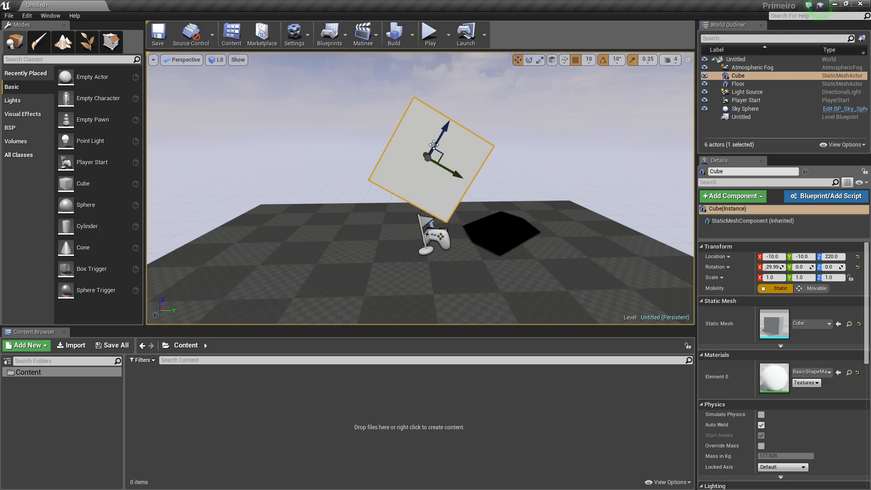
pyautogui.moveTo(447, 126); pyautogui.dragTo(522, 210)
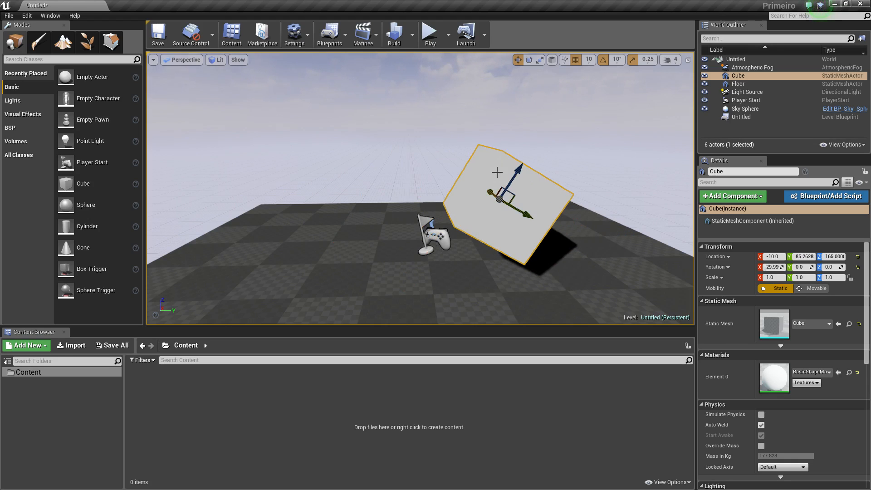
# - Return the gizmo to world space and move the cube to about Y 75, Z 215
pyautogui.click(553, 59)
pyautogui.moveTo(504, 168); pyautogui.dragTo(511, 90)
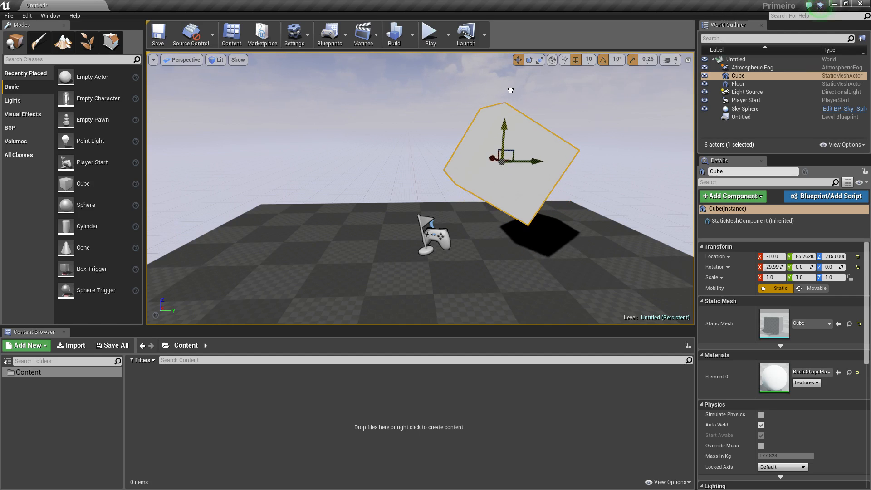
pyautogui.moveTo(535, 161)
pyautogui.mouseDown()
pyautogui.moveTo(388, 164)
pyautogui.moveTo(522, 165)
pyautogui.mouseUp()
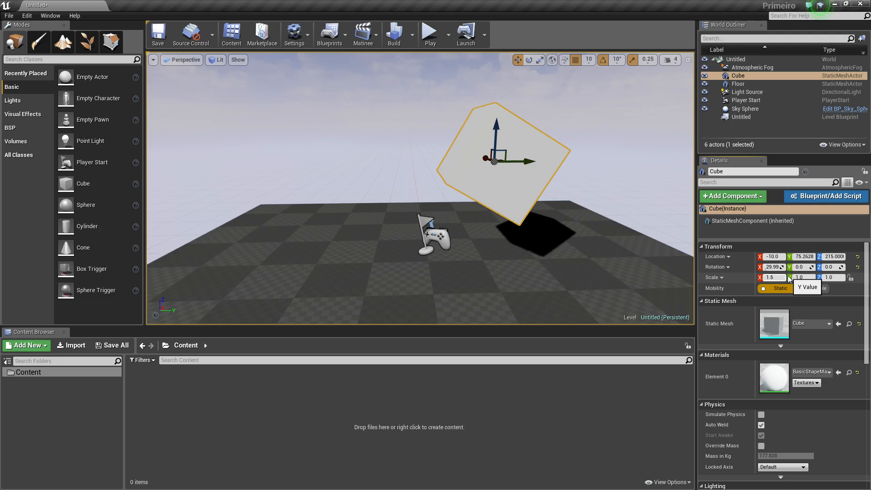
# - Set the cube's scale to 1.5 on X and 2.0 on Y
pyautogui.press('Return')
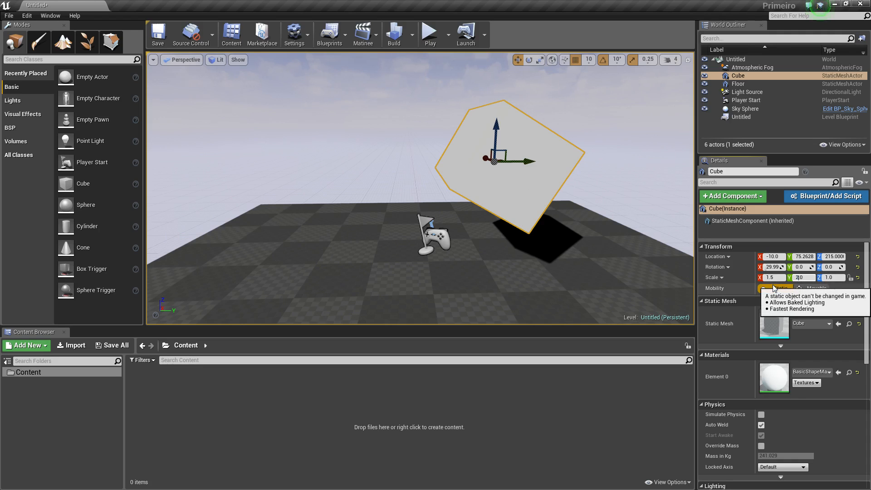
pyautogui.press('Return')
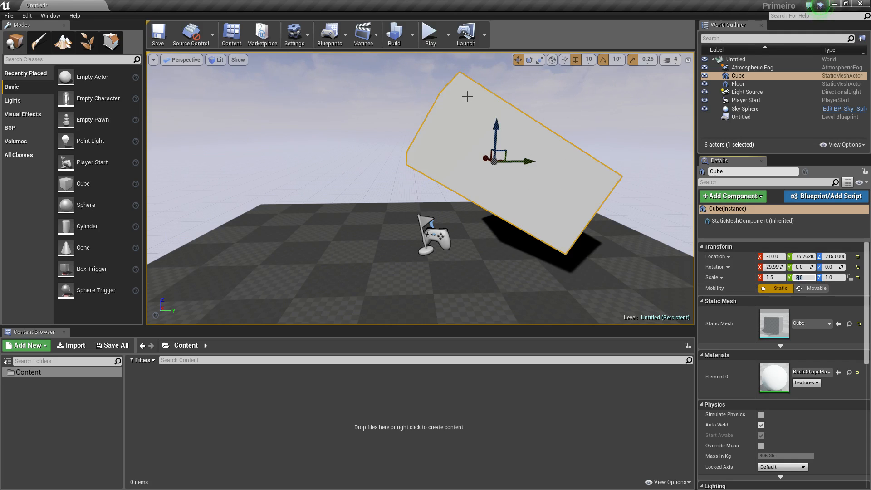
# - Set the cube's X rotation to 0 and raise the cube to about Z 235
pyautogui.click(773, 267)
pyautogui.write('0')
pyautogui.press('Return')
pyautogui.moveTo(773, 267)
pyautogui.mouseDown()
pyautogui.moveTo(786, 267)
pyautogui.moveTo(774, 267)
pyautogui.mouseUp()
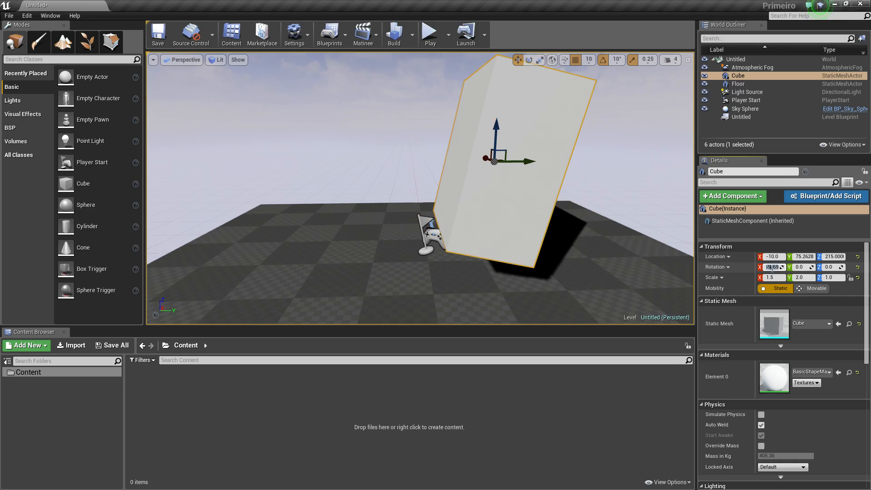
pyautogui.press('BackSpace')
pyautogui.press('Return')
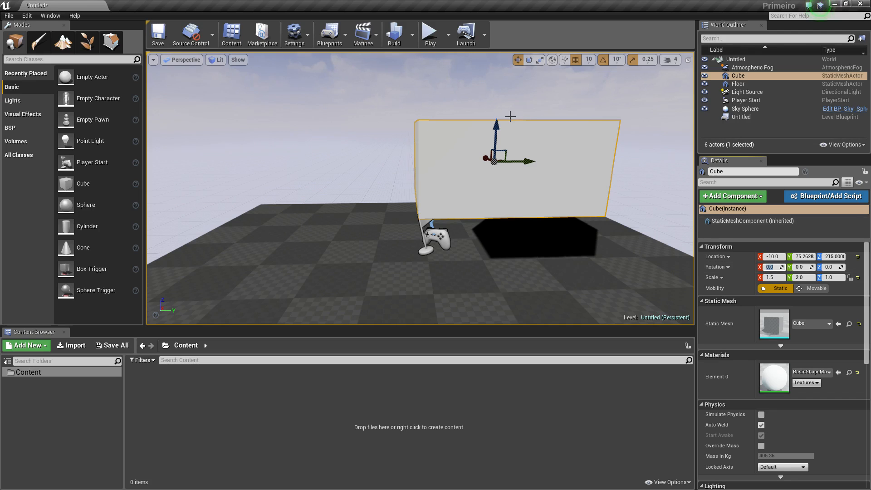
pyautogui.moveTo(498, 126); pyautogui.dragTo(498, 111)
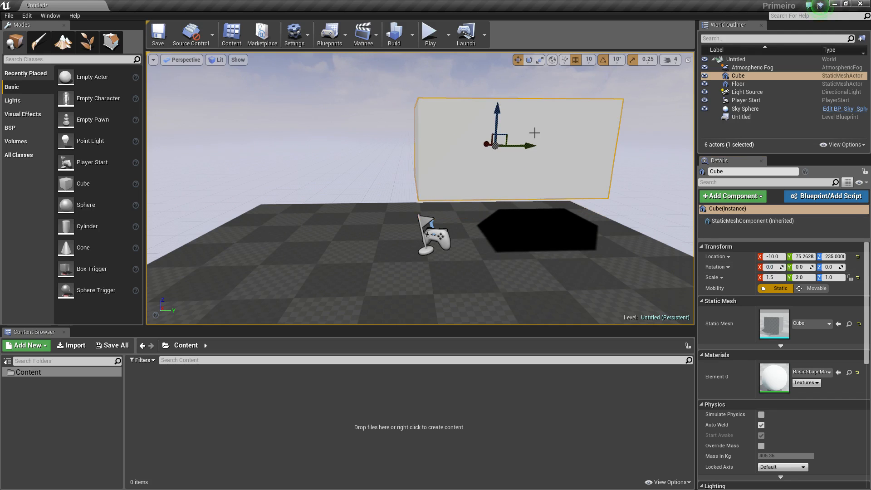
# - Move the cube to about Y -55 and snap it down onto the floor
pyautogui.moveTo(530, 146); pyautogui.dragTo(365, 238)
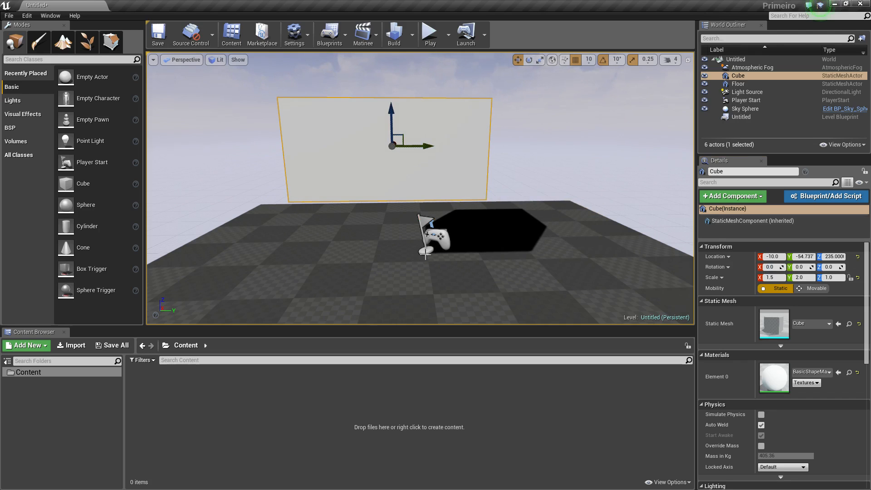
pyautogui.press('End')
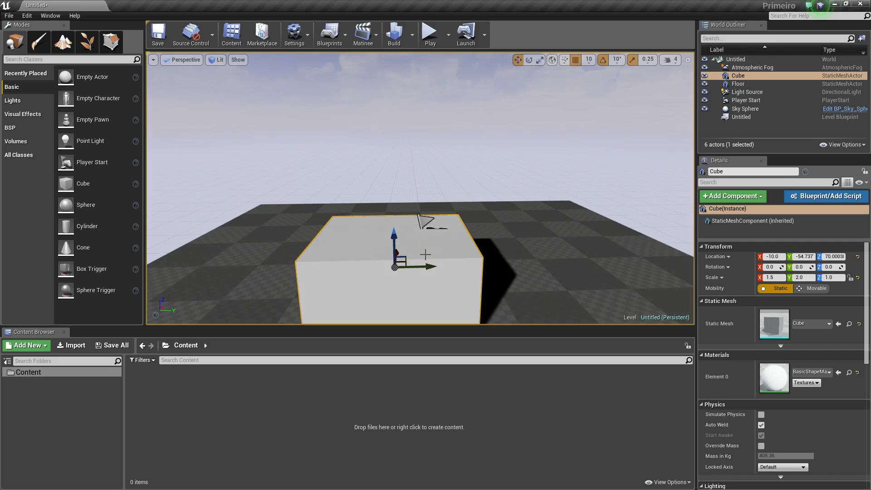
# - Raise the cube to Z 220 and shift it to about Y -35 with grid snapping at 10
pyautogui.scroll(-3, 425, 254)
pyautogui.keyDown('alt'); pyautogui.moveTo(468, 270); pyautogui.dragTo(453, 317); pyautogui.keyUp('alt')
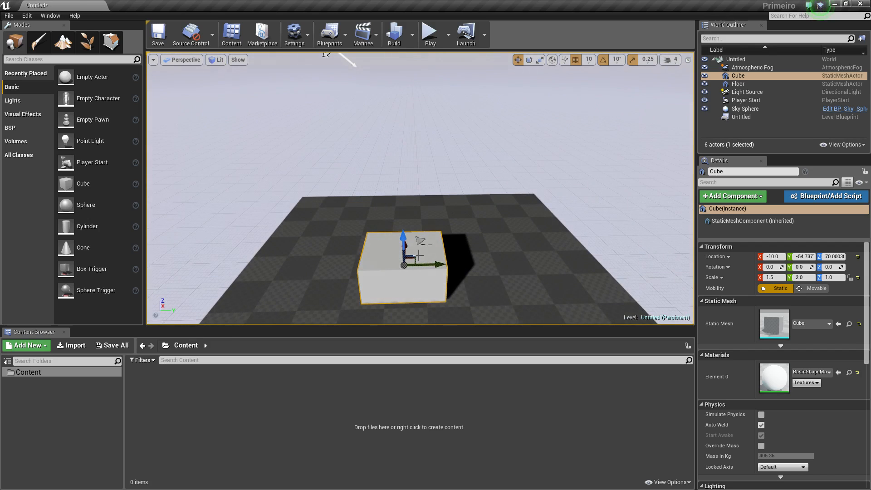
pyautogui.moveTo(404, 236); pyautogui.dragTo(401, 182)
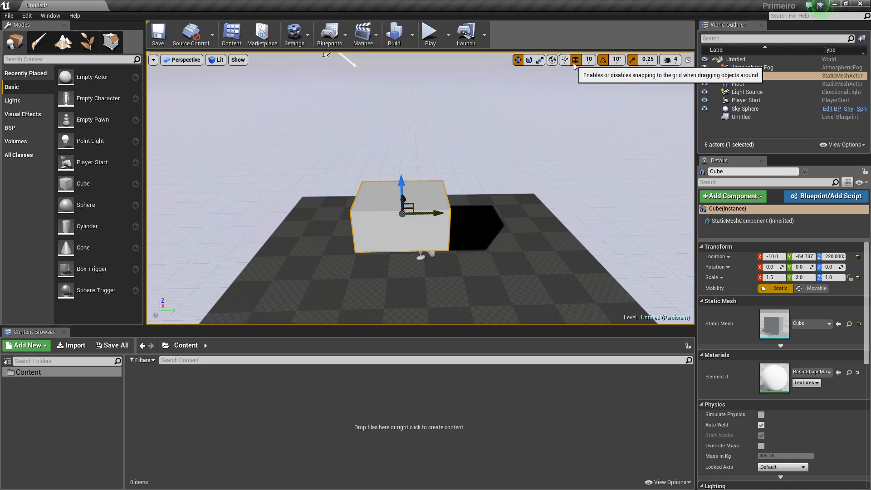
pyautogui.moveTo(439, 212); pyautogui.dragTo(450, 213)
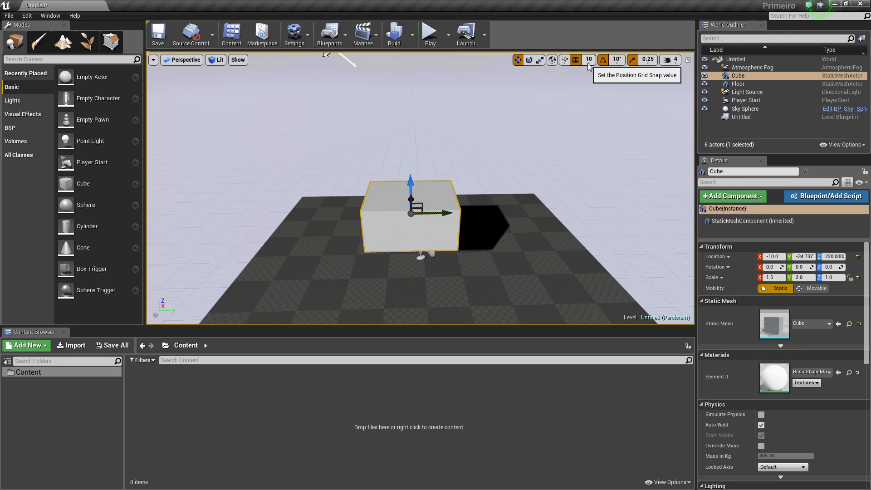
# - Set the position grid snap to 1 and move the cube to about Y -28
pyautogui.moveTo(408, 252); pyautogui.dragTo(367, 301, button='middle')
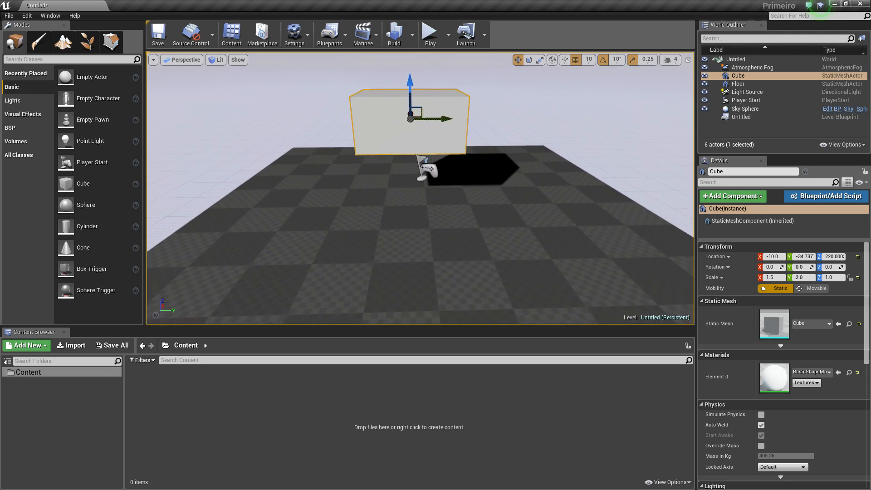
pyautogui.moveTo(476, 201); pyautogui.dragTo(440, 153, button='middle')
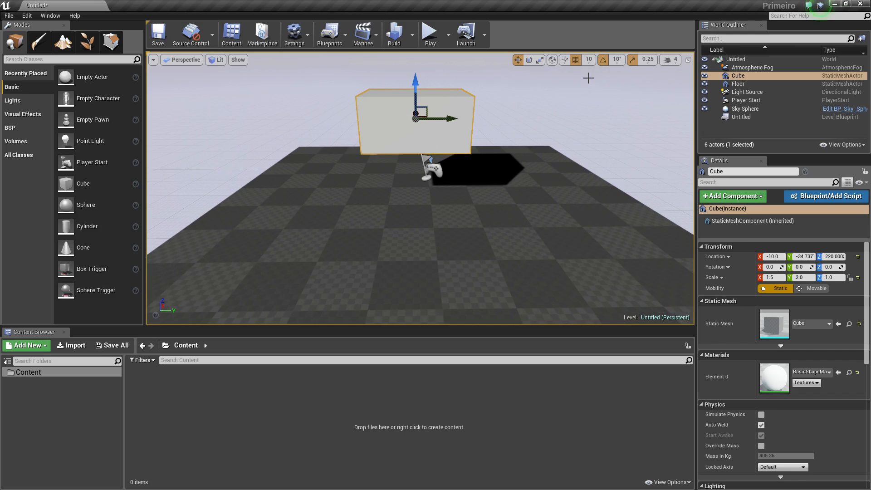
pyautogui.click(589, 62)
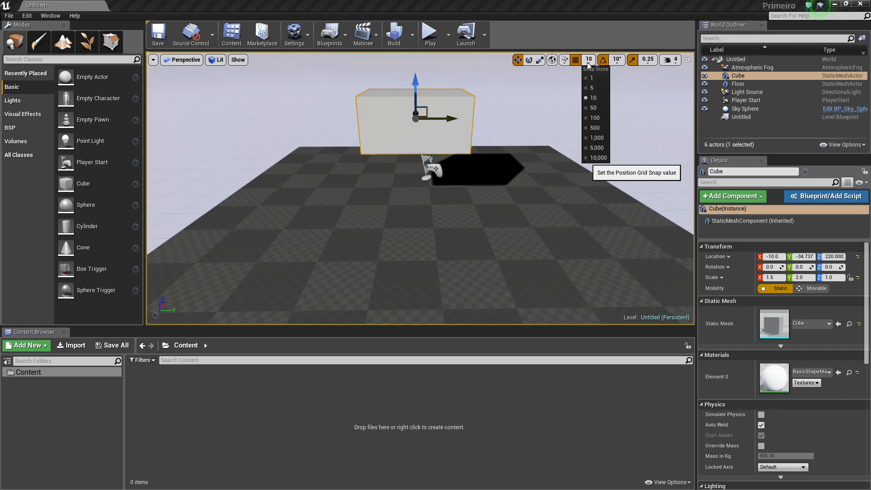
pyautogui.click(589, 78)
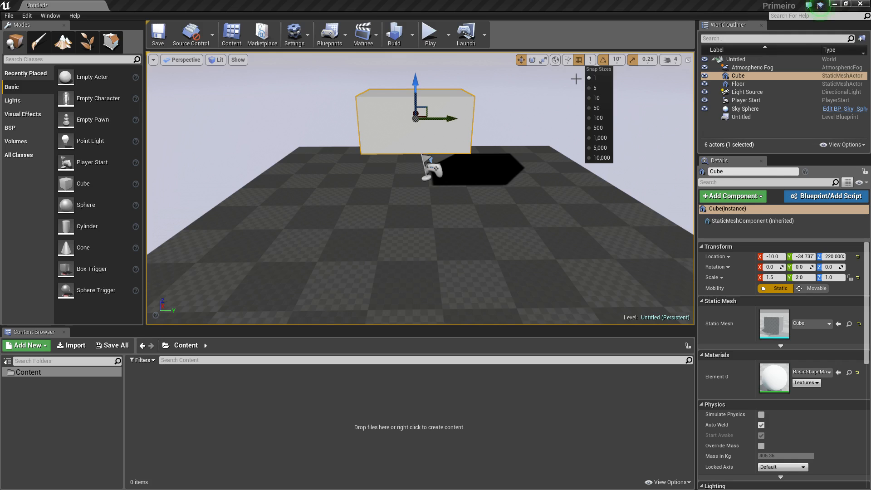
pyautogui.moveTo(454, 119); pyautogui.dragTo(443, 119)
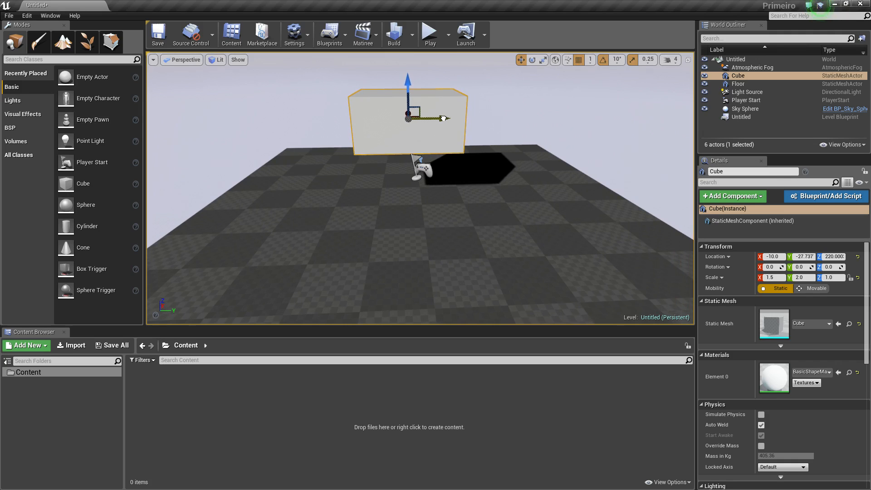
# - Set the position grid snap to 50 and try moving the cube along its Y axis
pyautogui.click(592, 62)
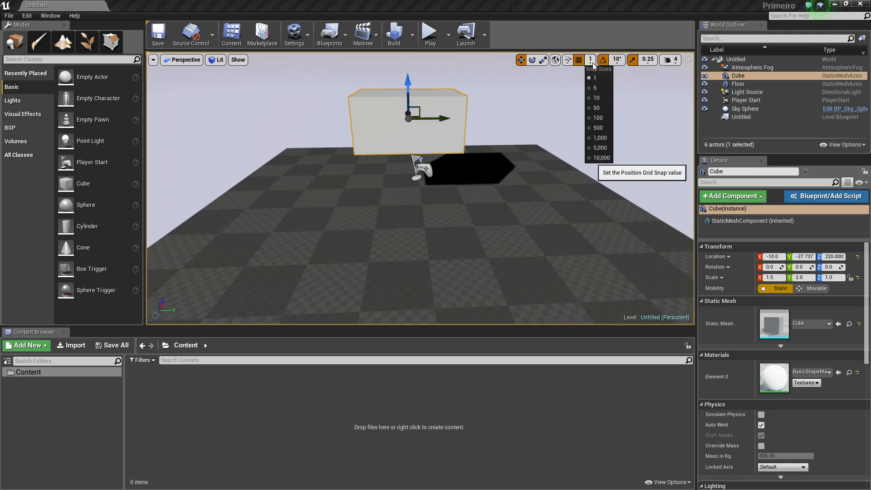
pyautogui.click(589, 108)
pyautogui.moveTo(447, 117)
pyautogui.mouseDown(button='right')
pyautogui.moveTo(470, 117)
pyautogui.moveTo(443, 117)
pyautogui.mouseUp(button='right')
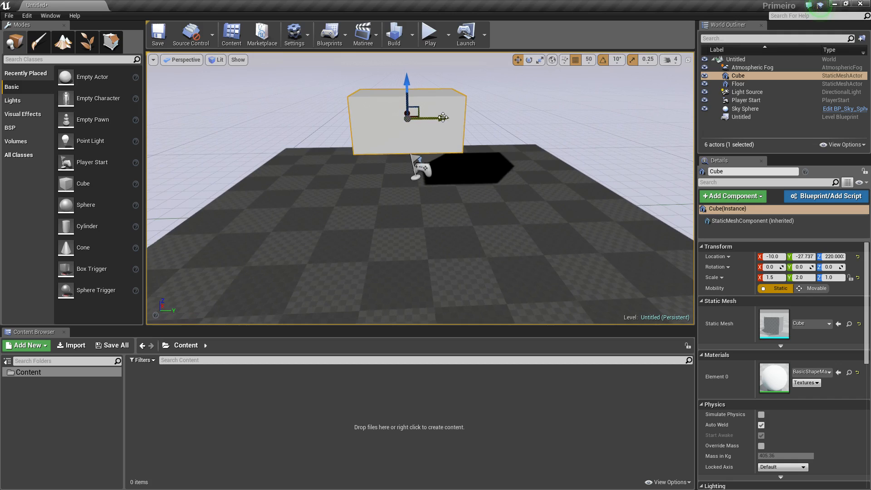
pyautogui.moveTo(443, 117)
pyautogui.mouseDown()
pyautogui.moveTo(542, 120)
pyautogui.moveTo(379, 129)
pyautogui.moveTo(463, 132)
pyautogui.moveTo(395, 132)
pyautogui.moveTo(447, 132)
pyautogui.mouseUp()
# - Turn off position grid snapping and move the cube freely to about X -29, Y 29
pyautogui.click(576, 60)
pyautogui.moveTo(445, 119); pyautogui.dragTo(476, 119)
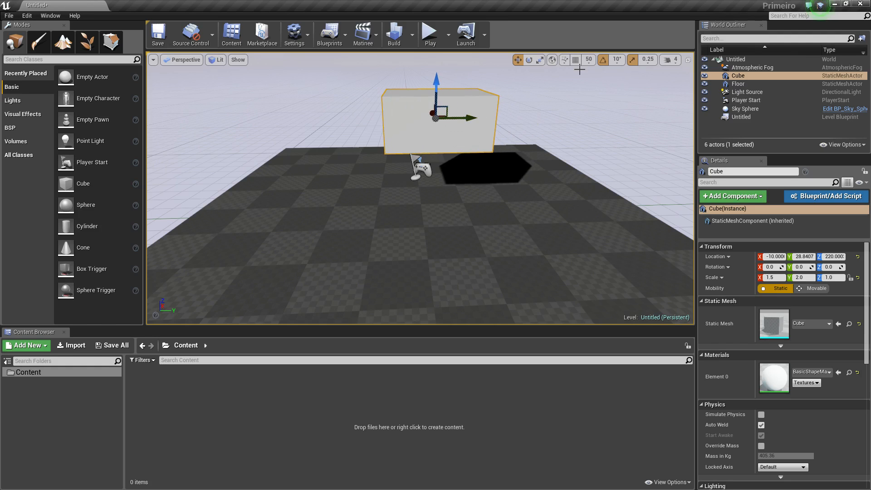
pyautogui.moveTo(509, 157)
pyautogui.keyDown('alt'); pyautogui.mouseDown()
pyautogui.moveTo(536, 152)
pyautogui.moveTo(509, 157)
pyautogui.mouseUp(); pyautogui.keyUp('alt')
pyautogui.keyDown('alt'); pyautogui.moveTo(510, 165); pyautogui.dragTo(457, 193); pyautogui.keyUp('alt')
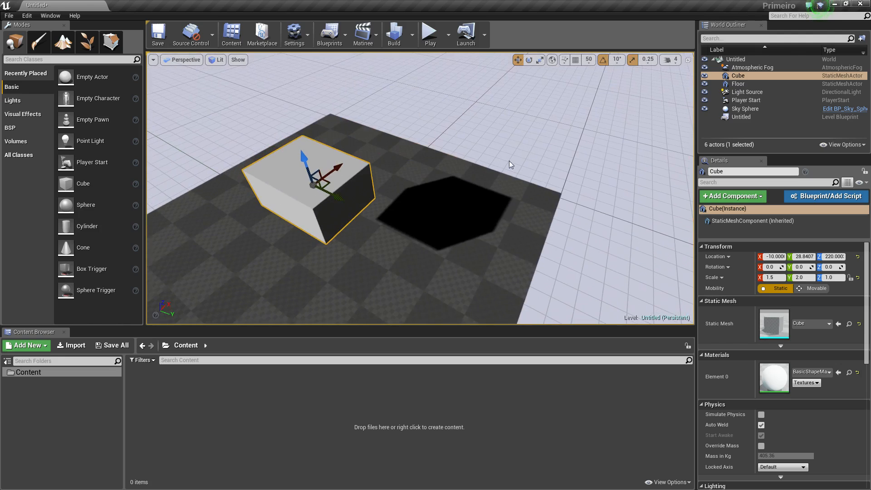
pyautogui.press('f')
pyautogui.scroll(-3, 522, 182)
pyautogui.keyDown('alt'); pyautogui.moveTo(548, 189); pyautogui.dragTo(470, 204); pyautogui.keyUp('alt')
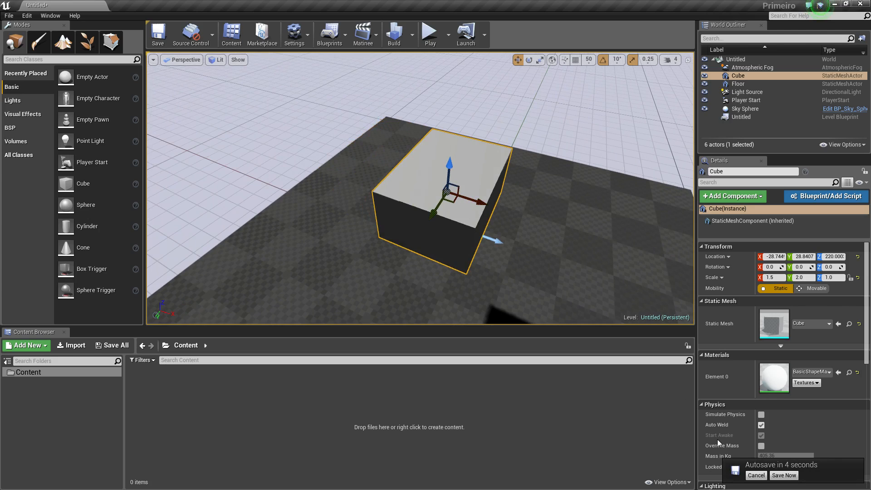
# - Cancel the pending autosave and disable Enable AutoSave in the Loading & Saving editor preferences
pyautogui.click(761, 477)
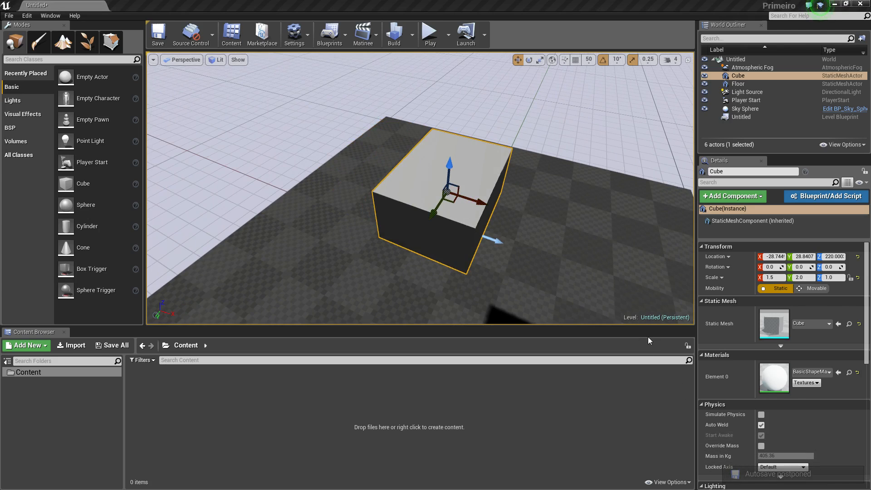
pyautogui.keyDown('alt'); pyautogui.moveTo(520, 259); pyautogui.dragTo(640, 266); pyautogui.keyUp('alt')
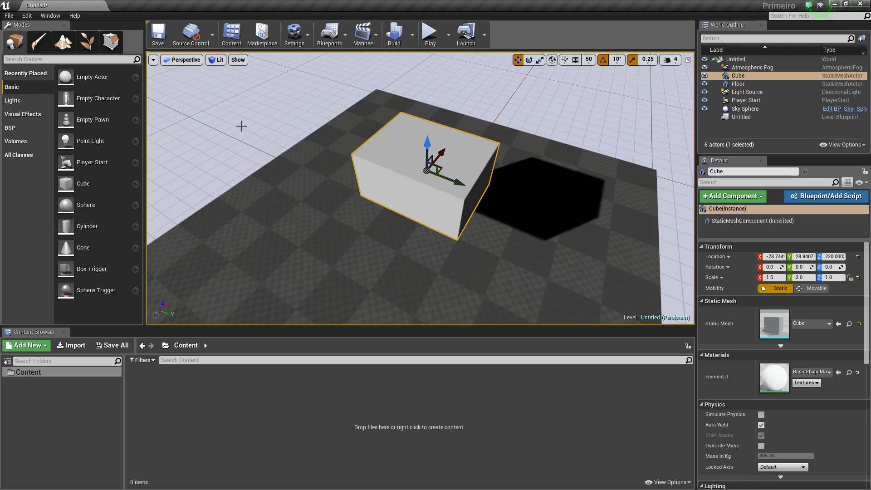
pyautogui.click(28, 16)
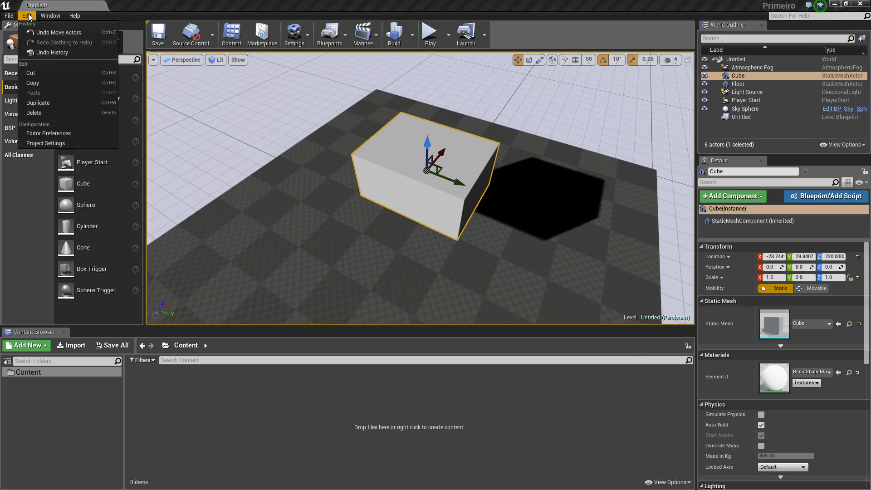
pyautogui.click(46, 134)
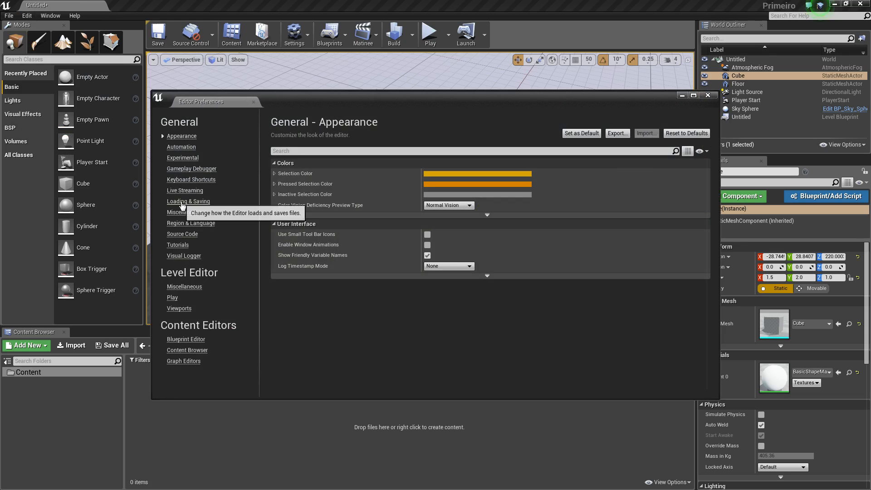
pyautogui.click(202, 202)
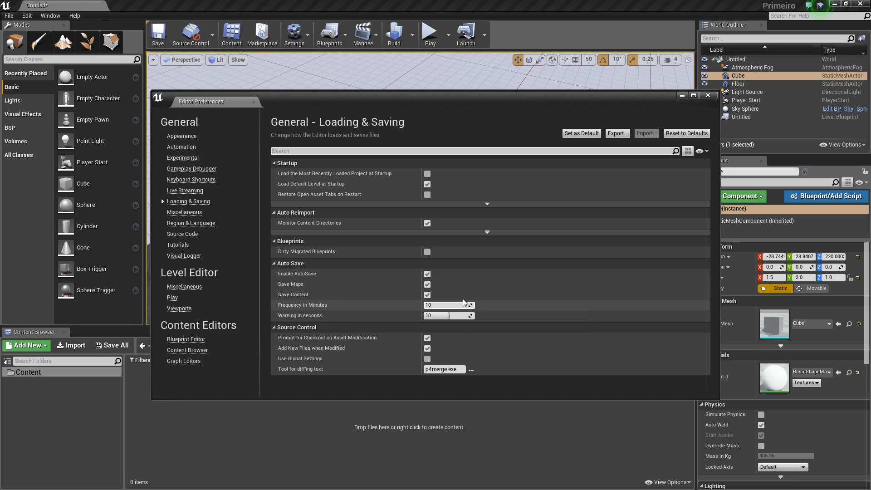
pyautogui.click(428, 274)
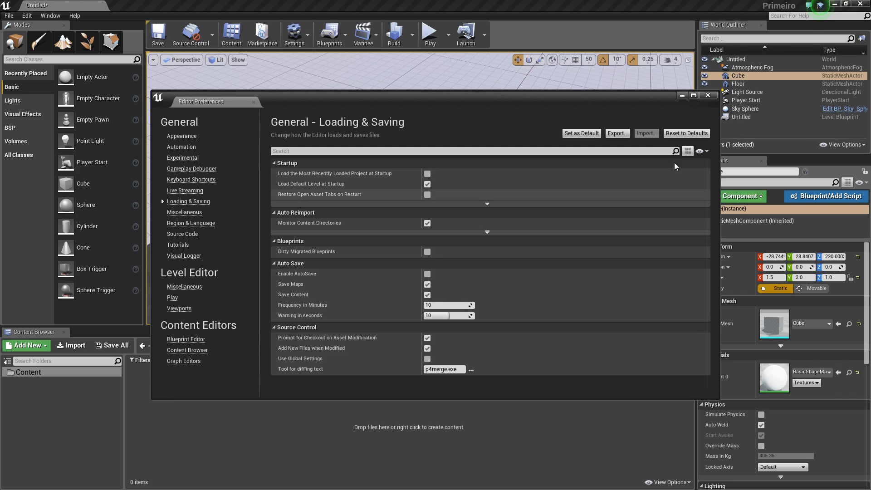
pyautogui.click(708, 96)
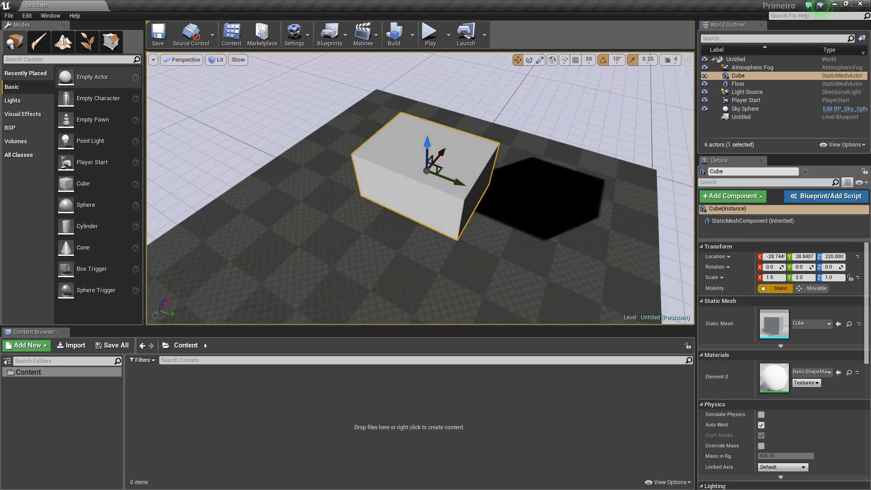
# - Review the Auto Save settings in the Loading & Saving editor preferences
pyautogui.click(27, 16)
pyautogui.click(37, 133)
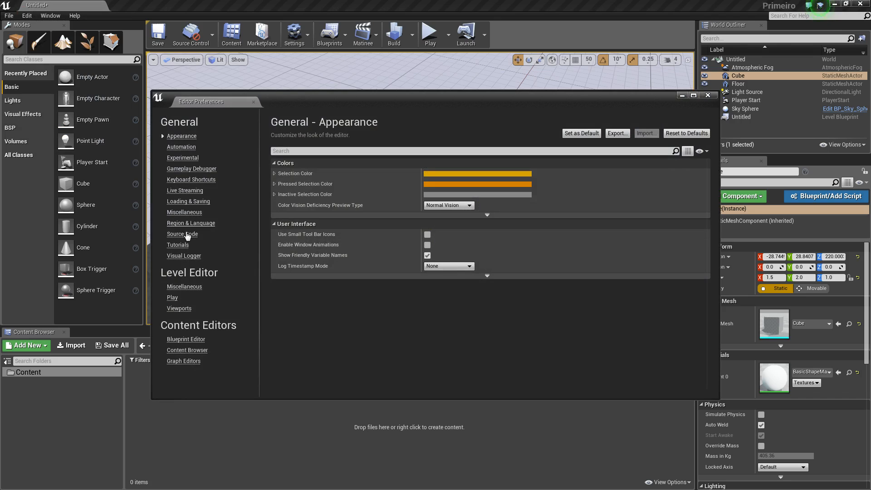
pyautogui.click(184, 202)
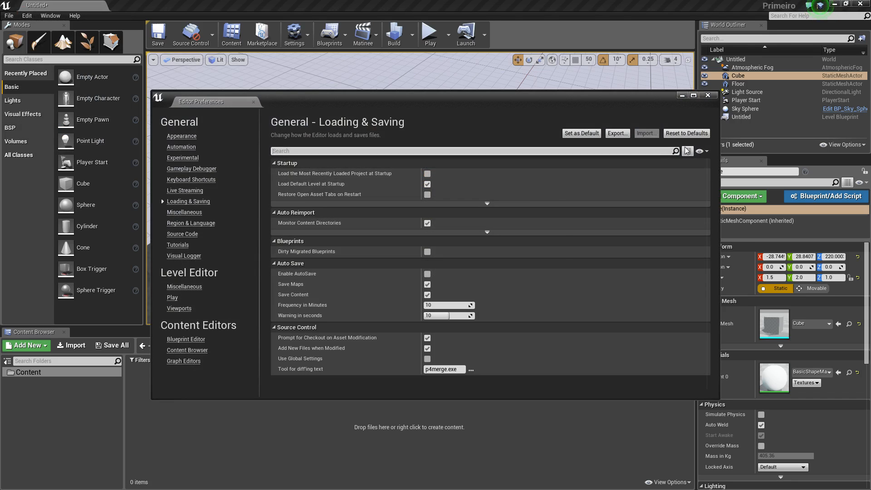
pyautogui.click(708, 95)
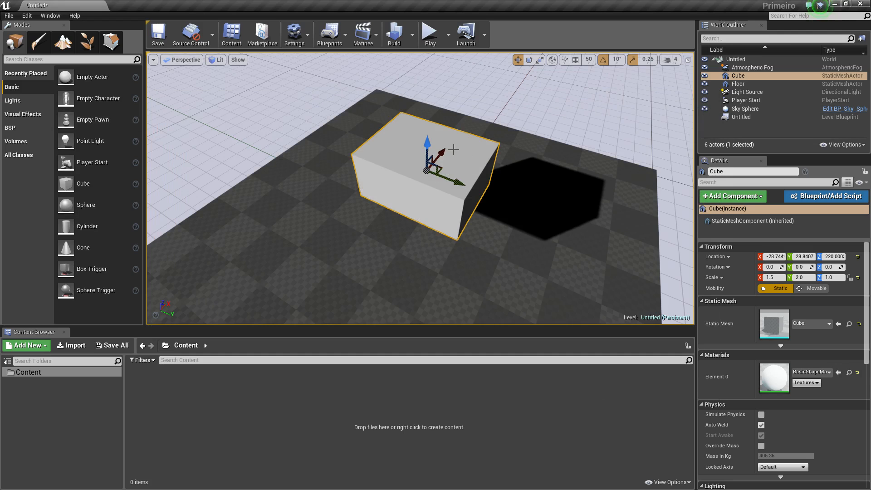
# - Move the cube to about X -23, Y -43 and duplicate it
pyautogui.moveTo(443, 153); pyautogui.dragTo(404, 184)
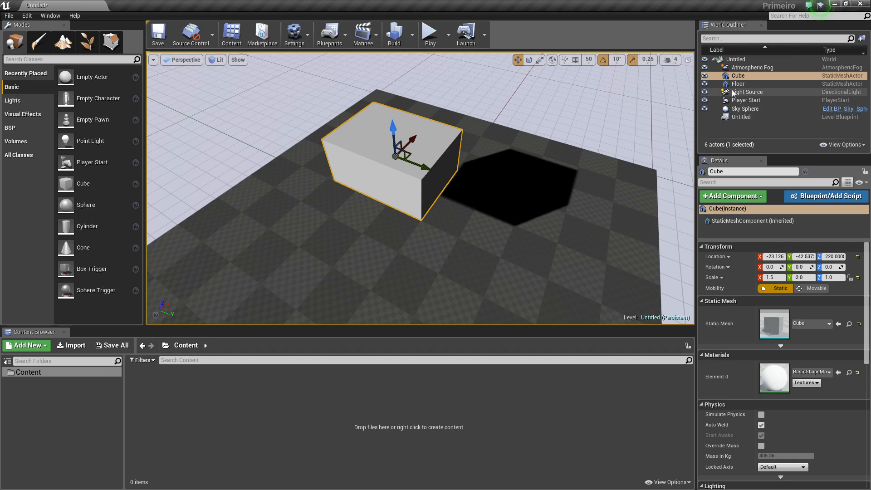
pyautogui.click(733, 77)
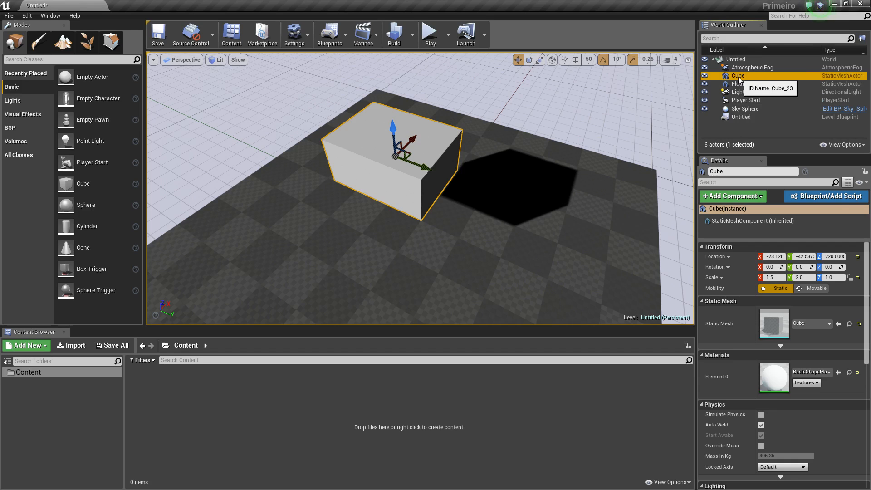
pyautogui.rightClick(739, 77)
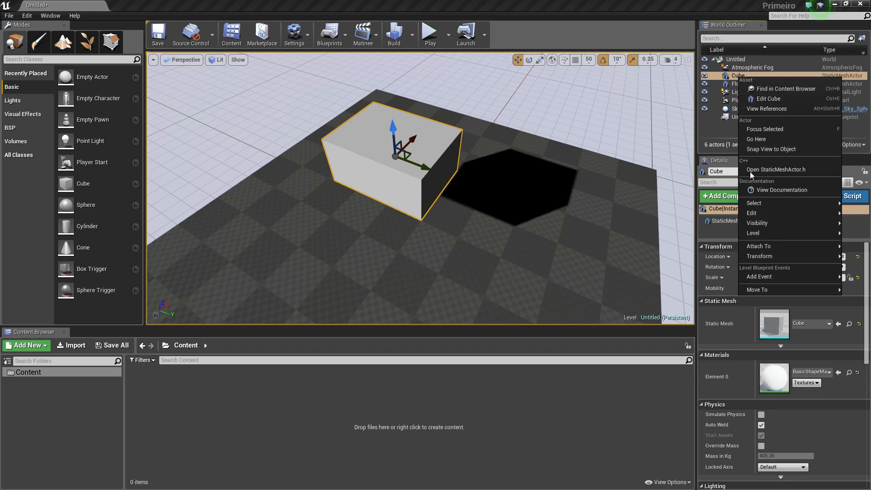
pyautogui.moveTo(759, 214)
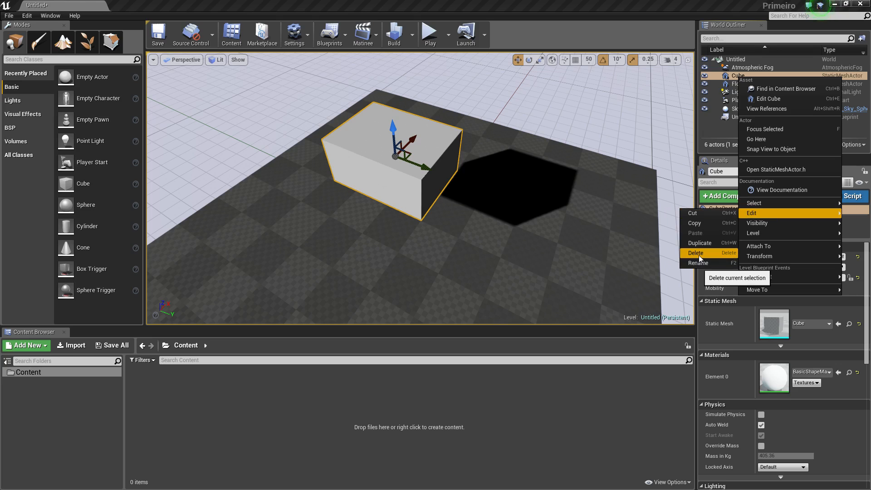
pyautogui.click(698, 243)
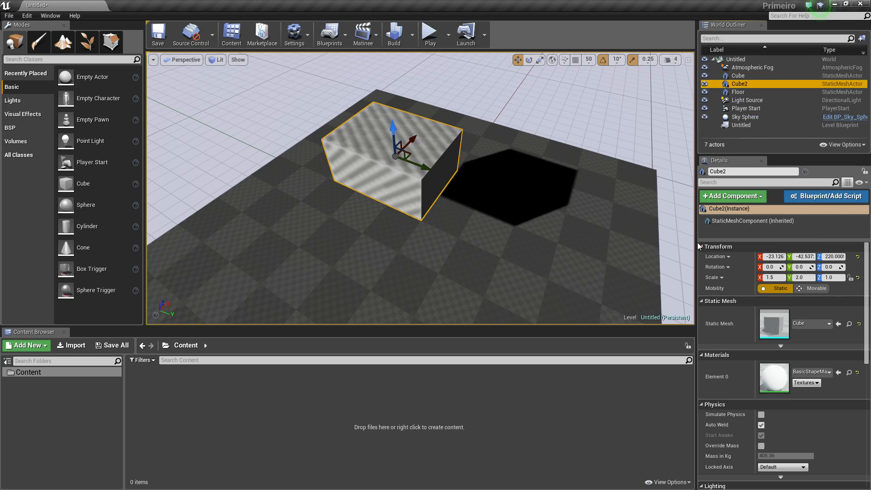
# - Move the duplicated cube away from the original to about X -228, Y 44, Z 286
pyautogui.moveTo(426, 166); pyautogui.dragTo(585, 214)
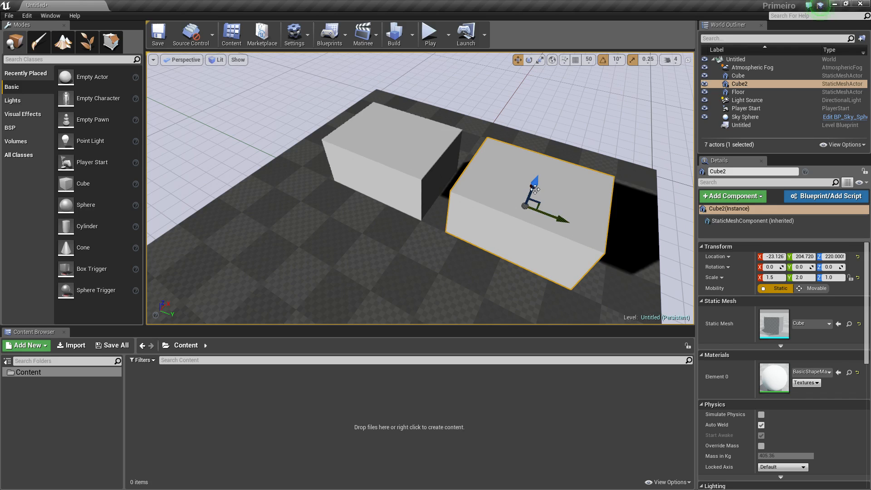
pyautogui.moveTo(535, 183); pyautogui.dragTo(549, 141)
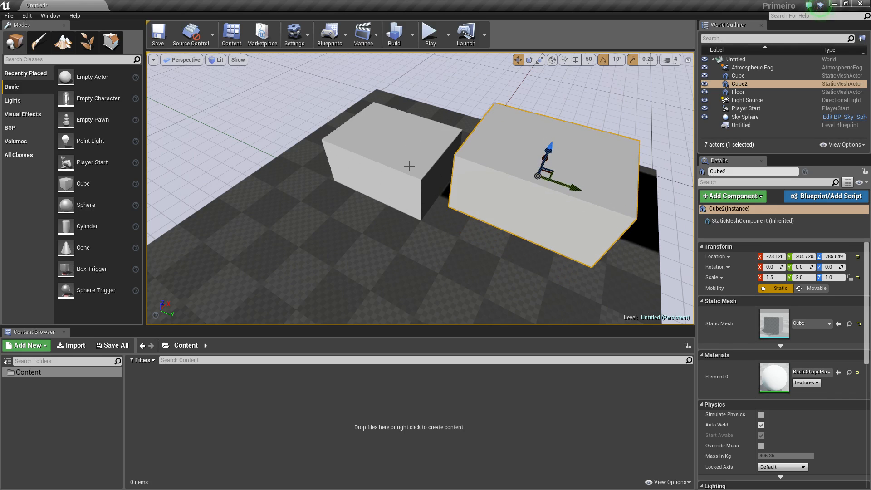
pyautogui.moveTo(572, 190); pyautogui.dragTo(367, 217)
pyautogui.click(740, 83)
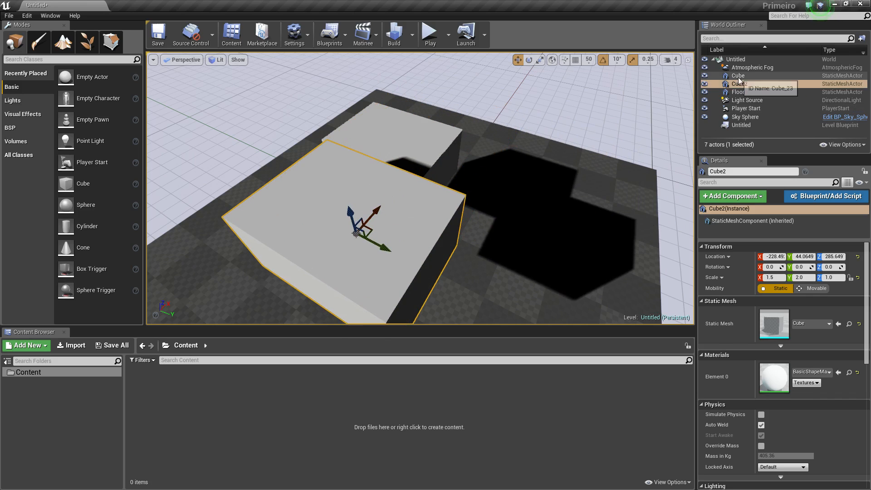